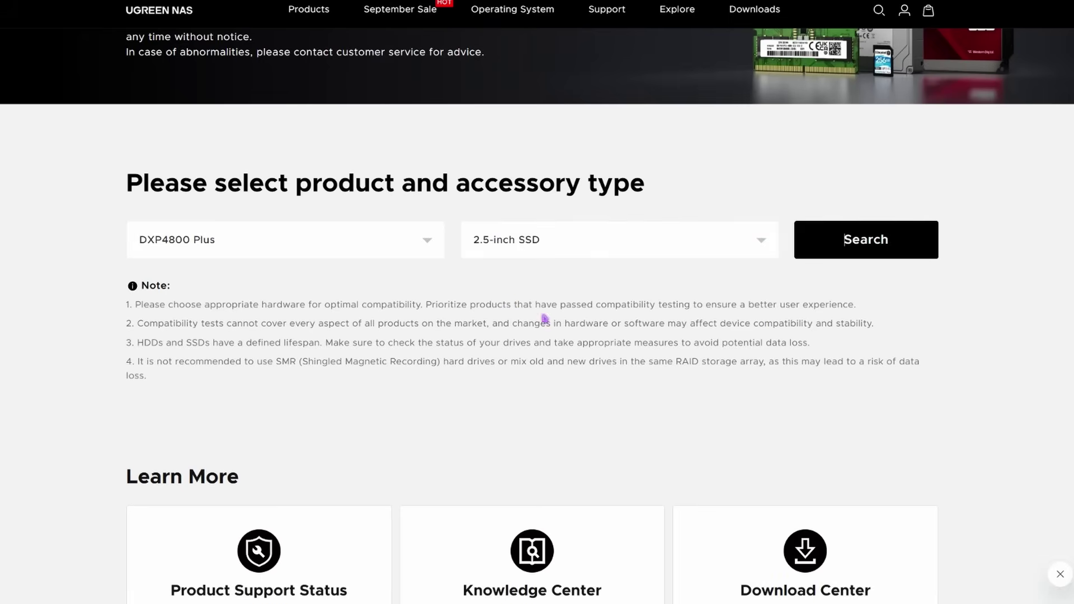
scroll(1041, 338, "down", 1)
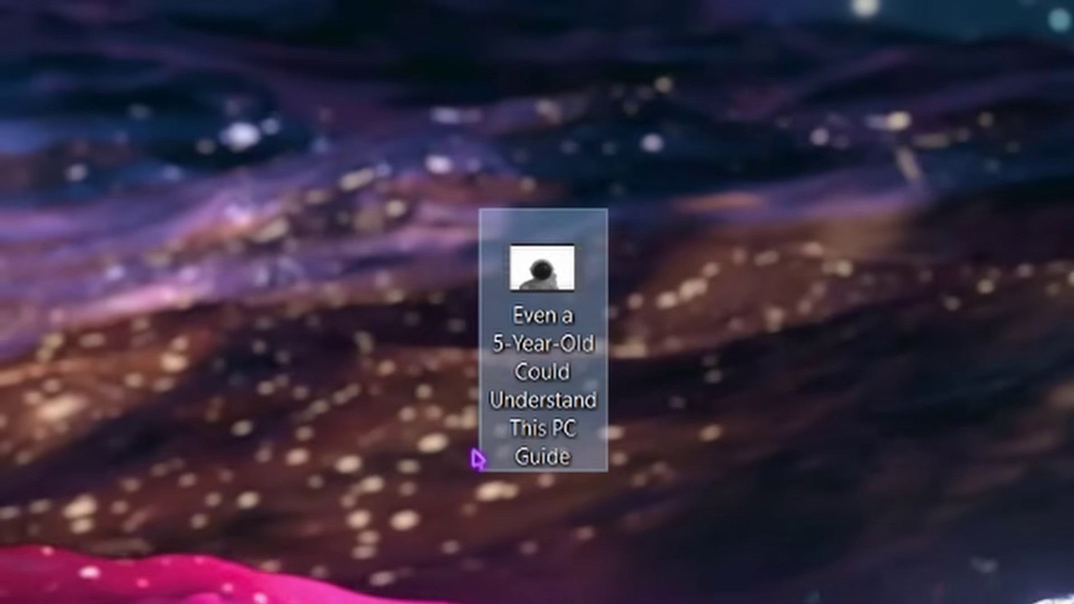
Step: Drag the MP4 'Even a 5-Year-Old Could Understand This PC Guide' into the NAS Files window
mouse_move(535, 356)
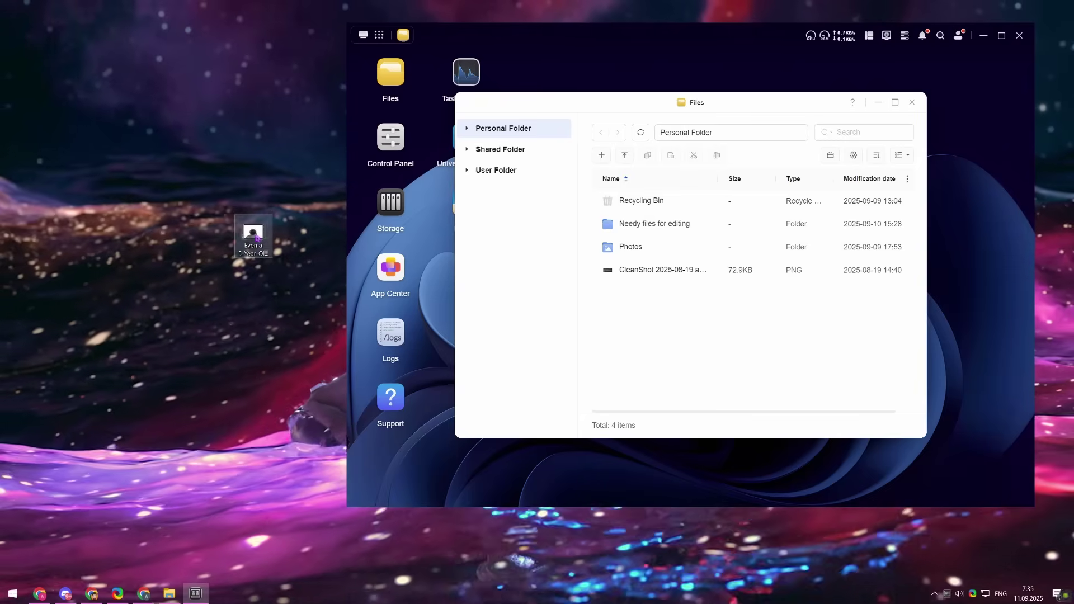
left_click_drag(565, 379, 668, 409)
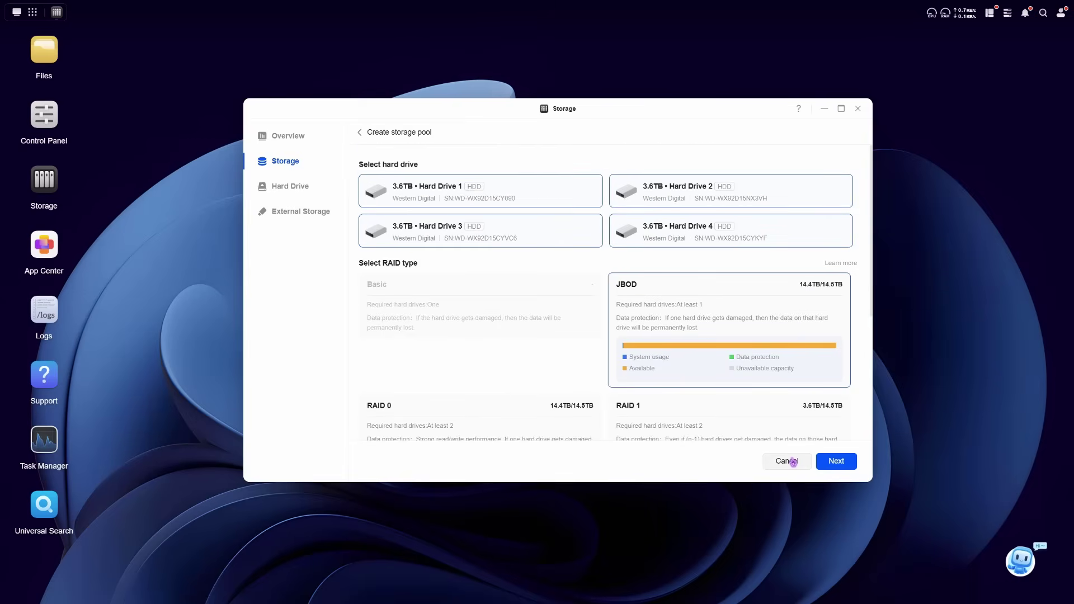
Step: Stay in the pool creation wizard and reselect the hard drives for the storage pool
left_click(793, 462)
left_click(615, 339)
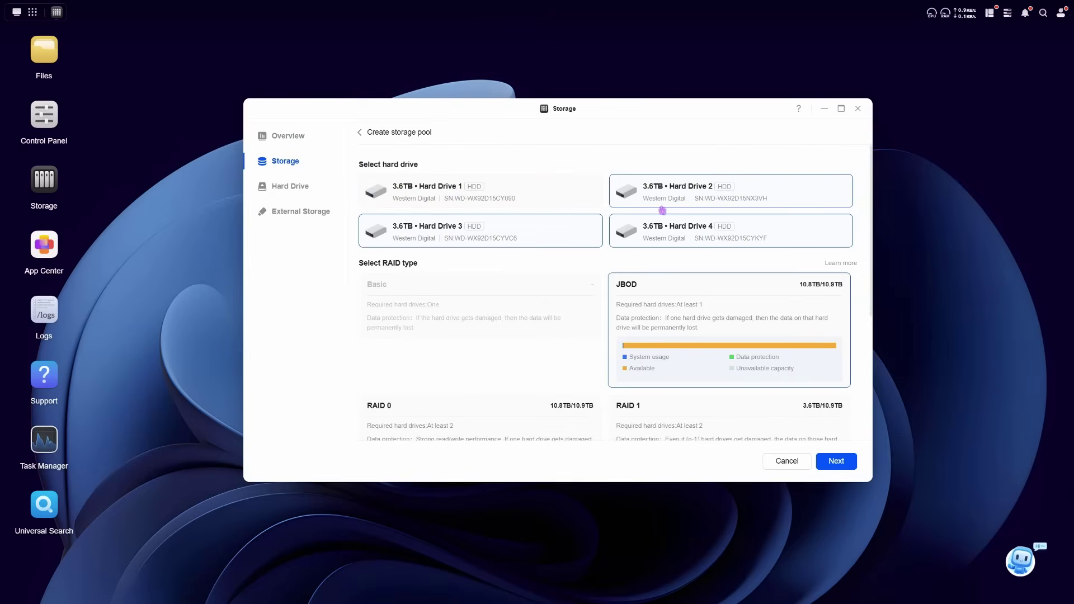
left_click(669, 232)
left_click(539, 239)
left_click(495, 201)
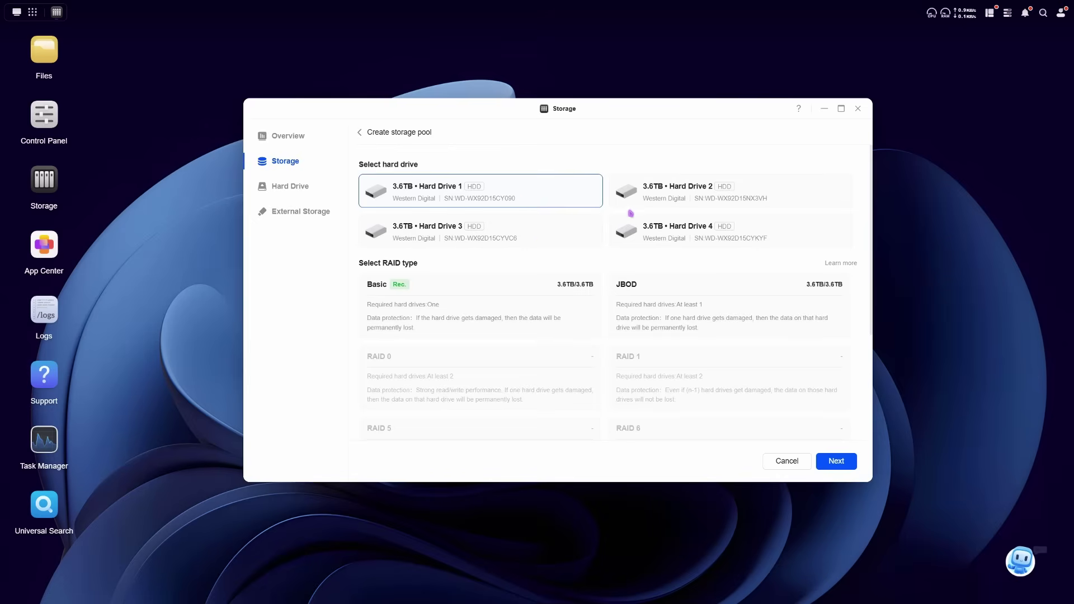
left_click(668, 207)
left_click(548, 233)
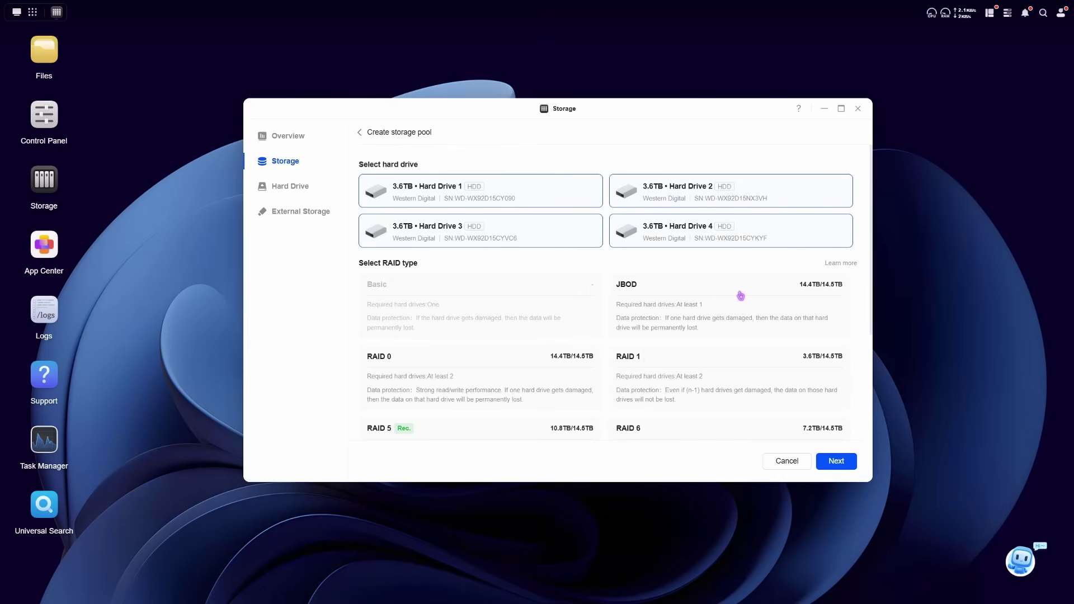
Step: After trying RAID 6 and RAID 10, set the pool to RAID 5 and continue to Volume 1
scroll(741, 295, "down", 3)
left_click(689, 342)
scroll(705, 313, "down", 1)
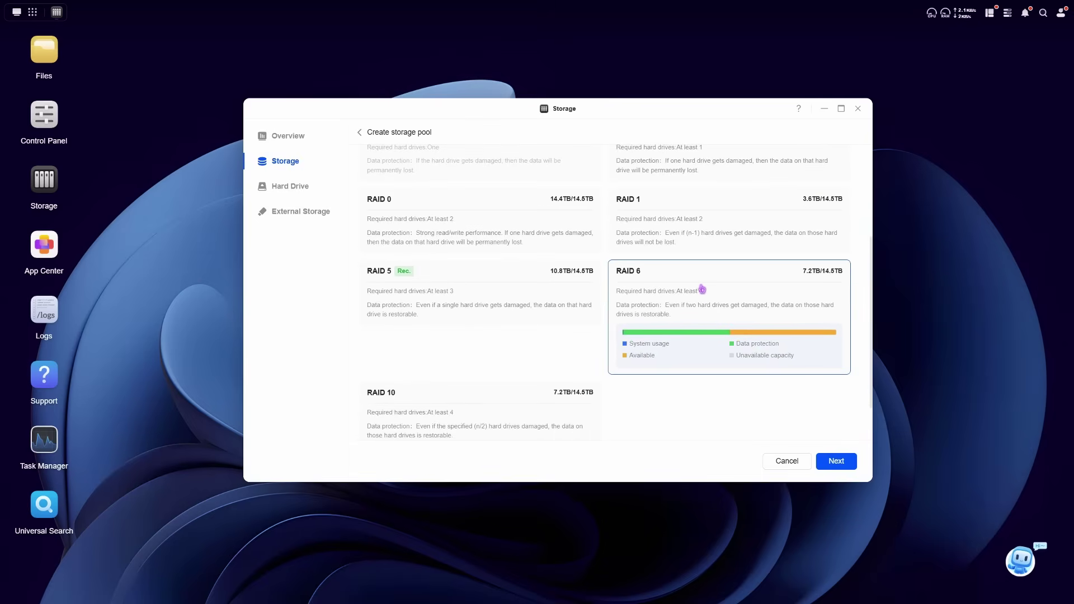
left_click(703, 289)
left_click(545, 367)
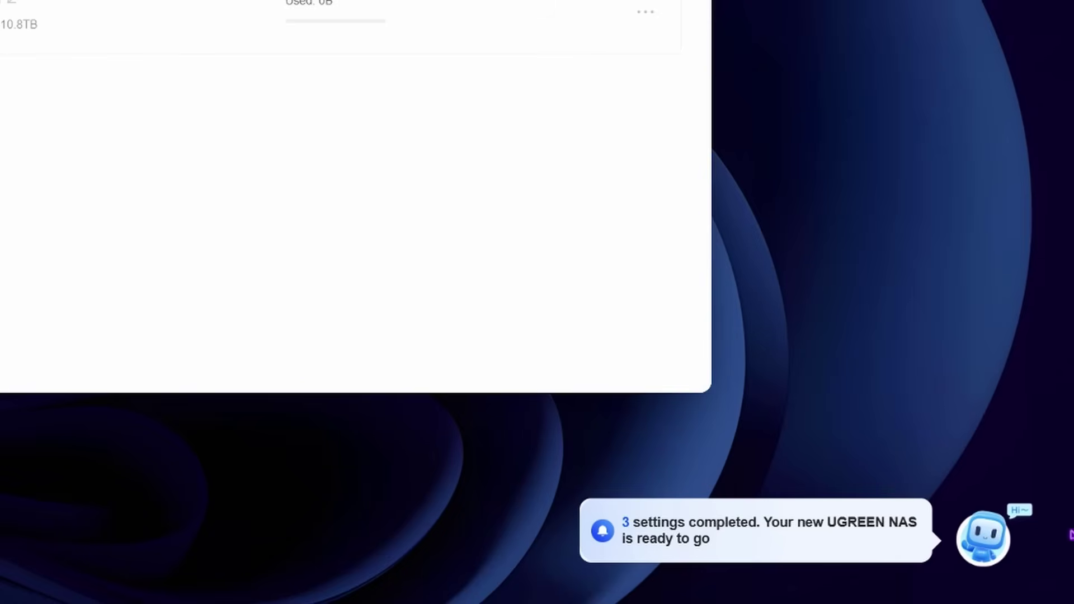
left_click(977, 541)
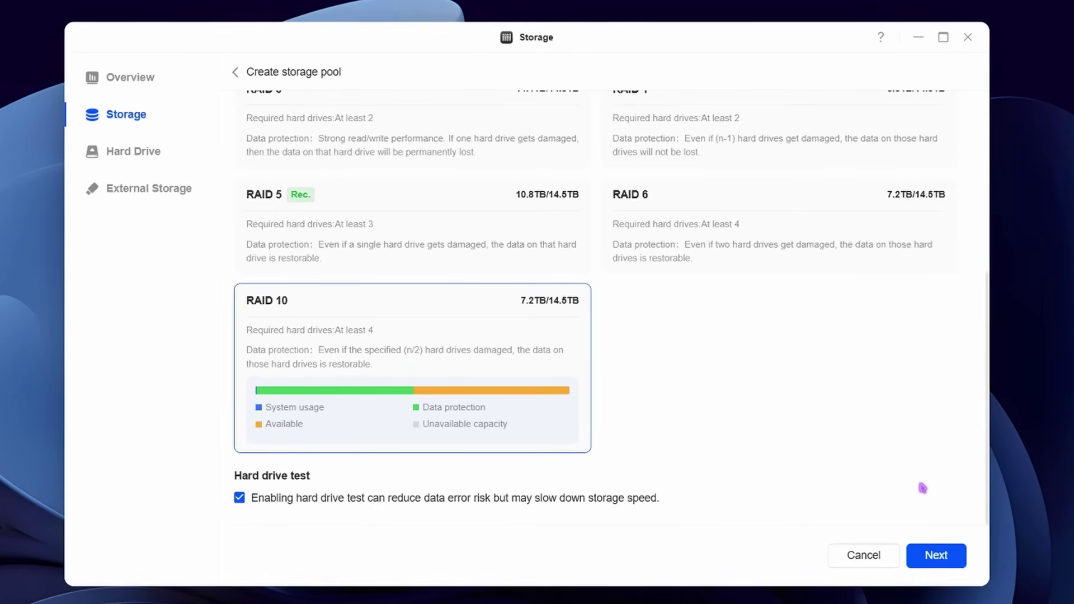
left_click(468, 254)
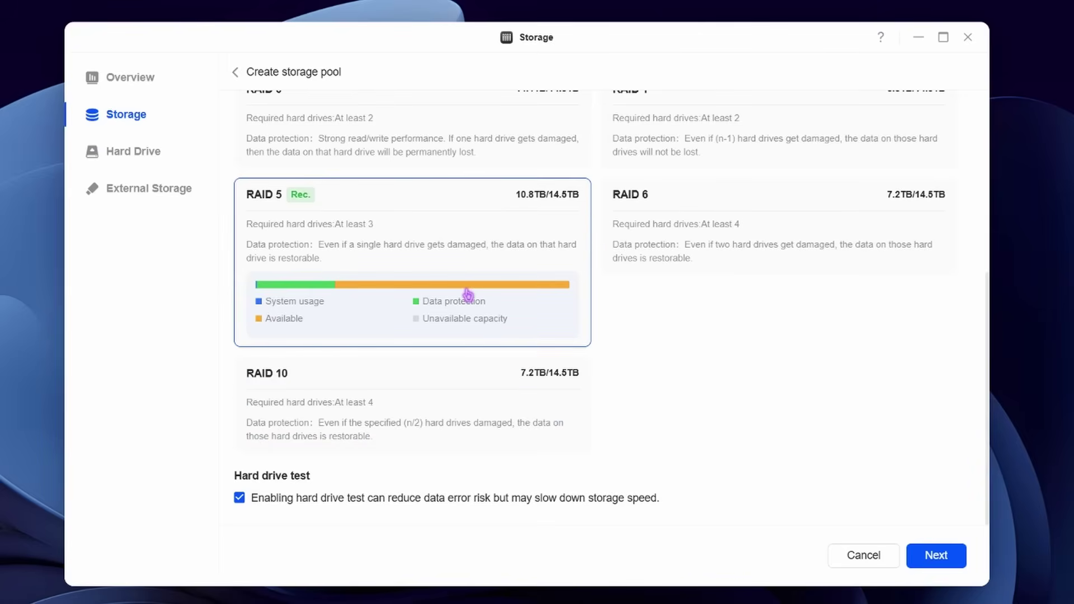
left_click(536, 397)
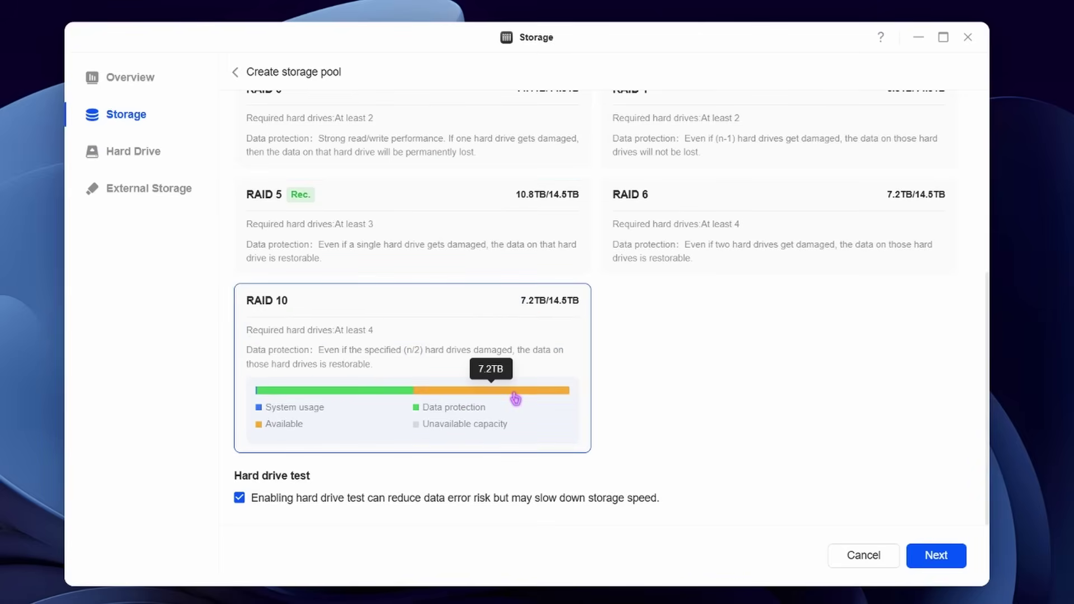
left_click(537, 265)
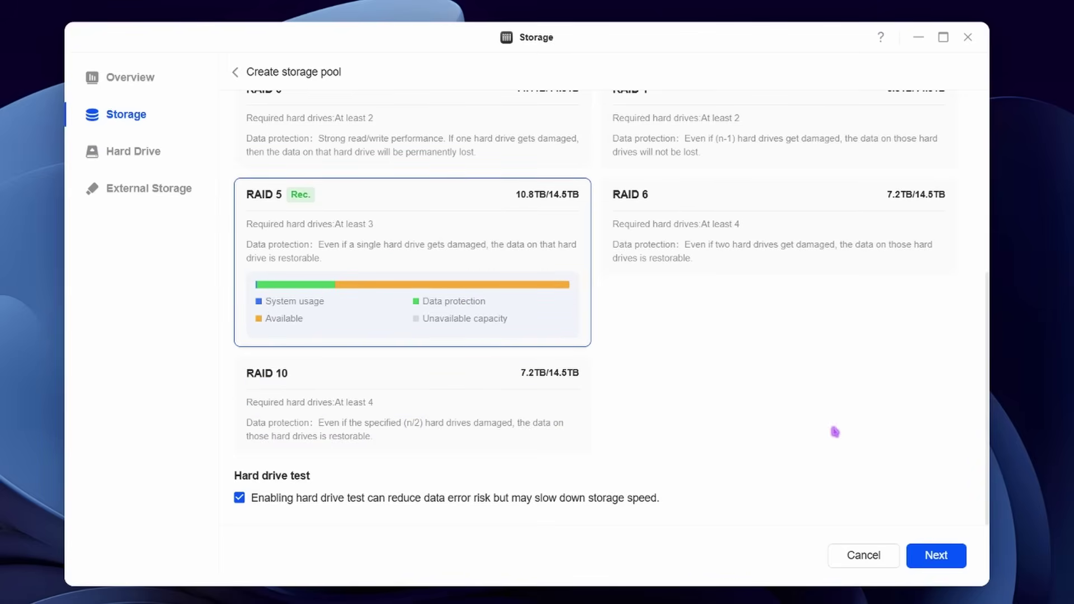
left_click(934, 557)
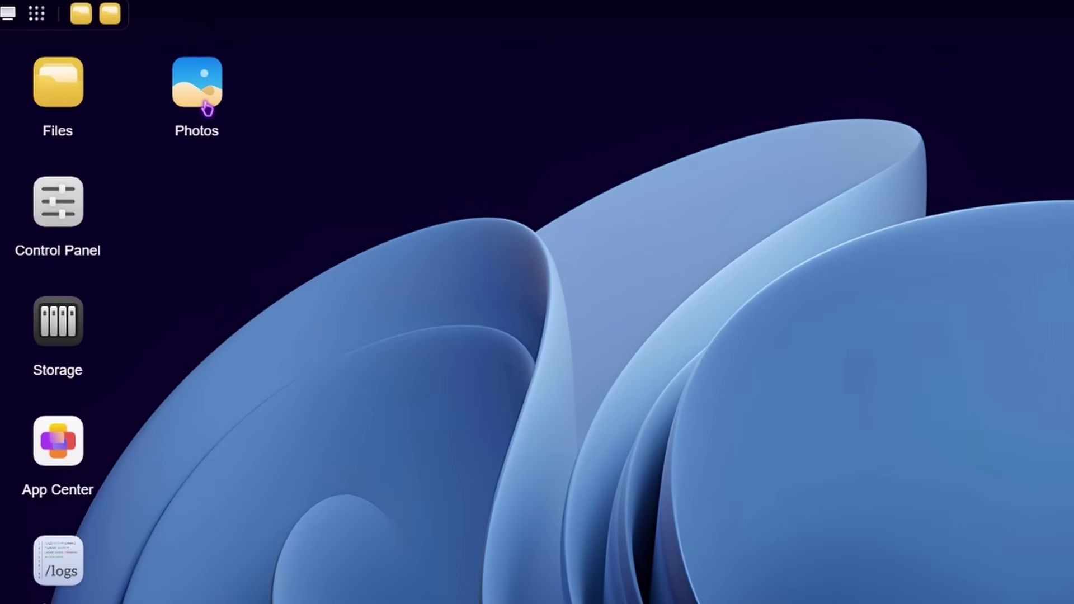
Step: In Photos Albums, review the Intelligent recognition settings, including the Pet recognition example
left_click(207, 108)
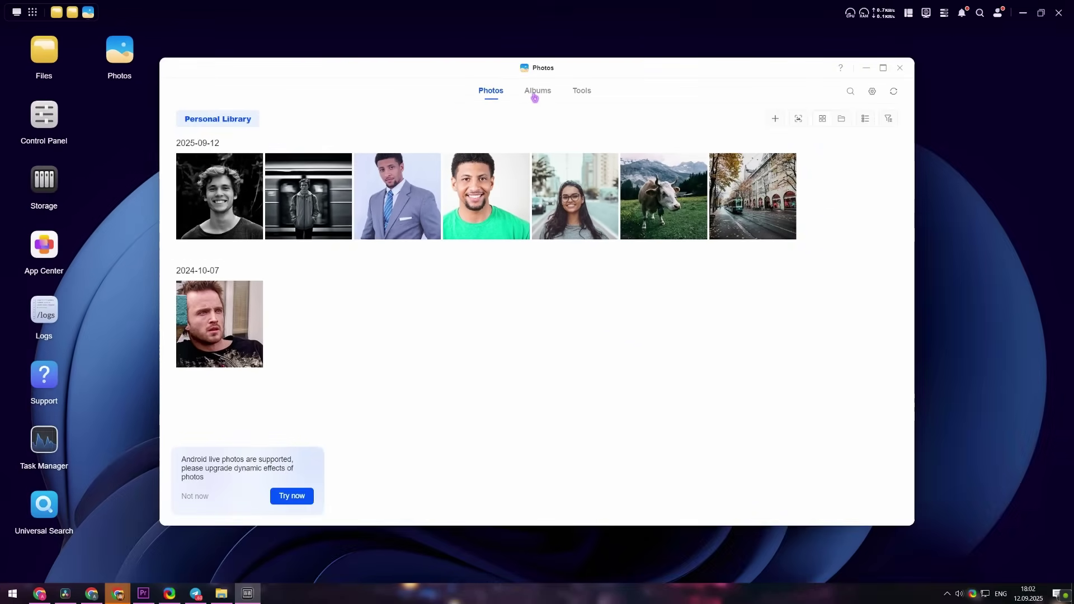
left_click(792, 130)
left_click(526, 156)
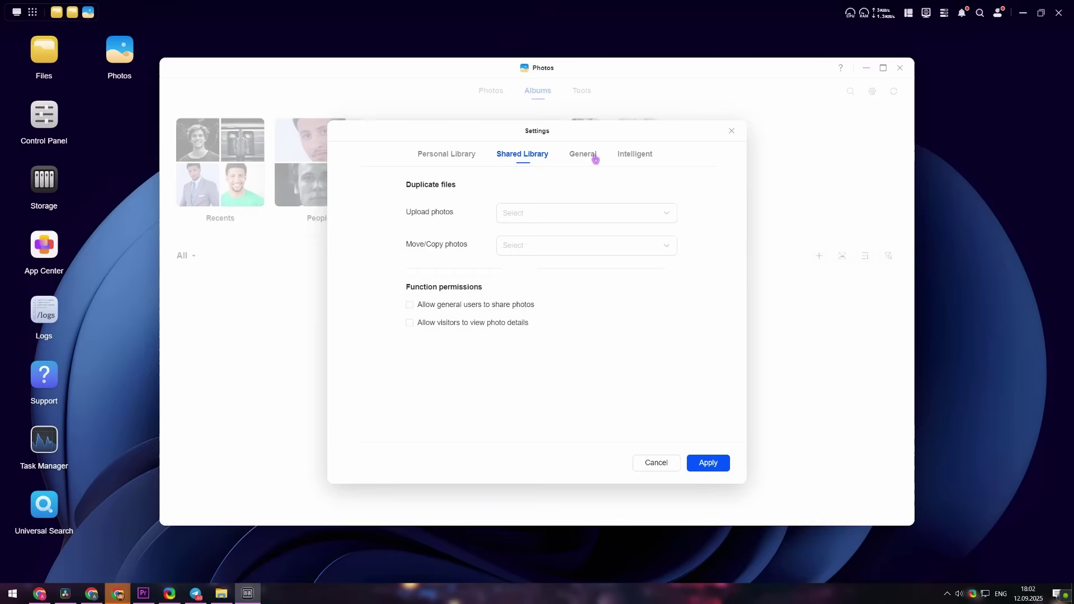
left_click(588, 155)
left_click(631, 157)
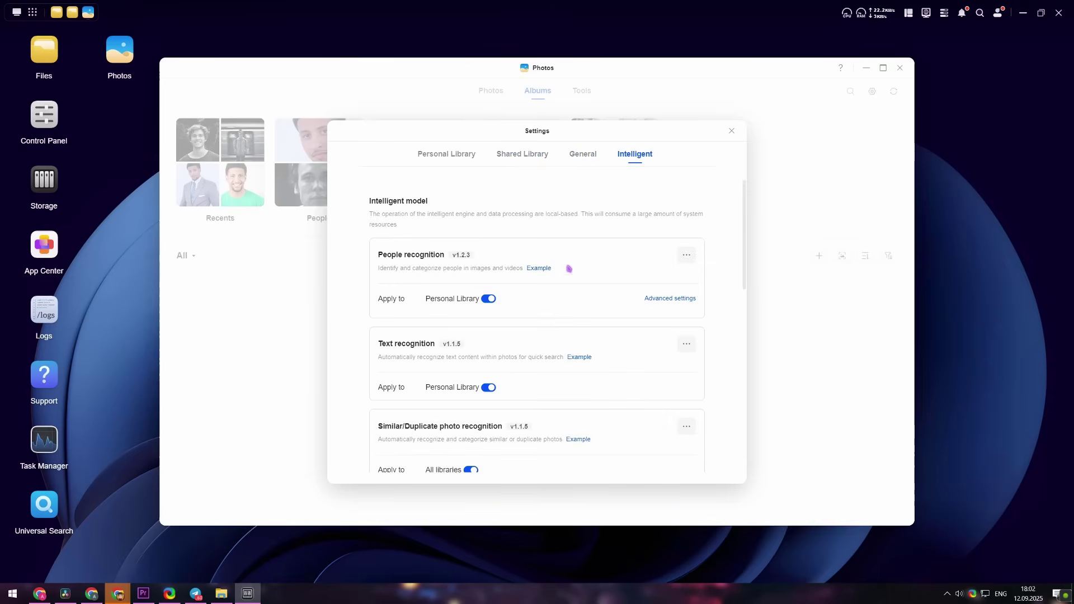
scroll(569, 269, "down", 5)
left_click(455, 357)
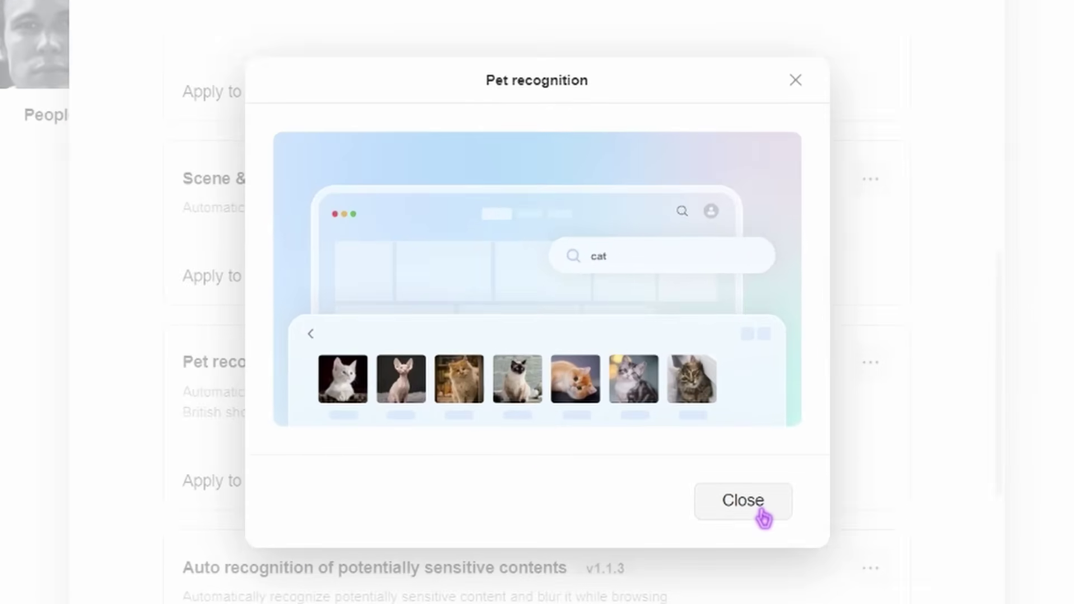
left_click(764, 518)
Step: Open the second unnamed person in the People album, then return to the people list
scroll(624, 513, "down", 2)
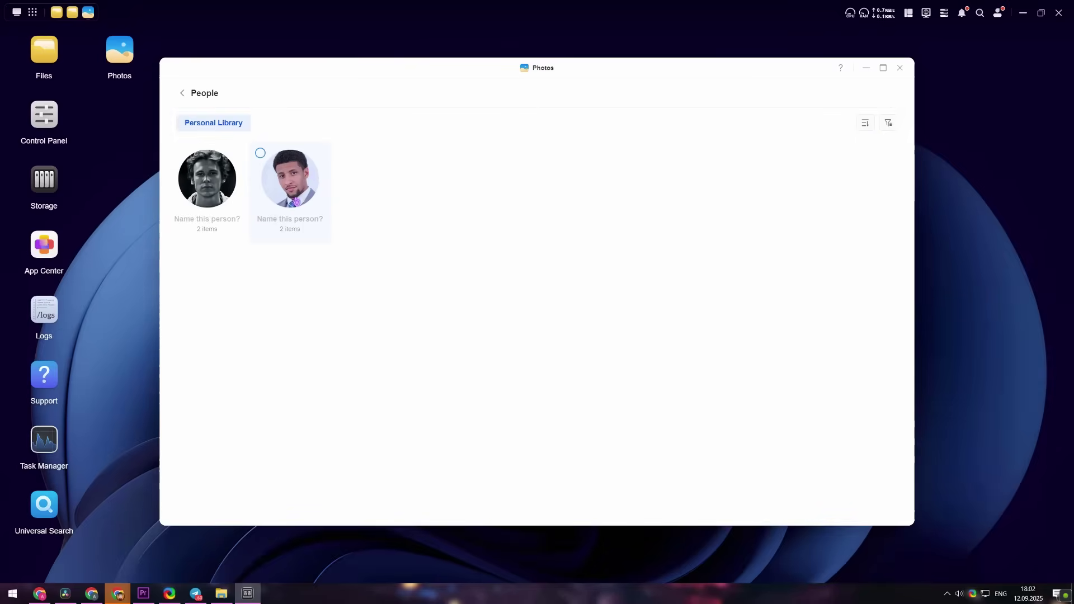
left_click(273, 185)
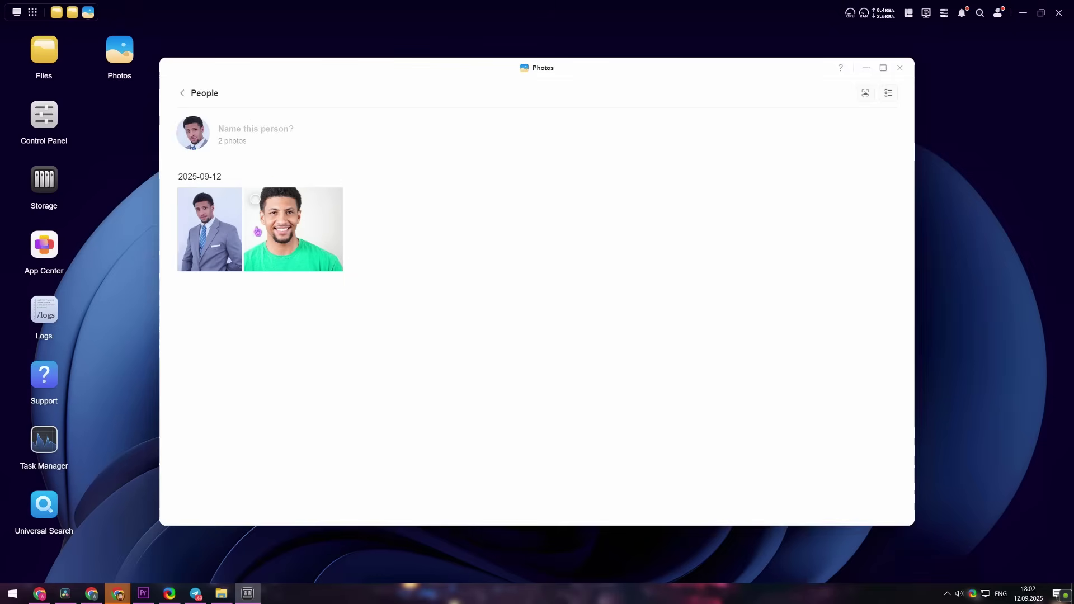
left_click(182, 93)
left_click(206, 170)
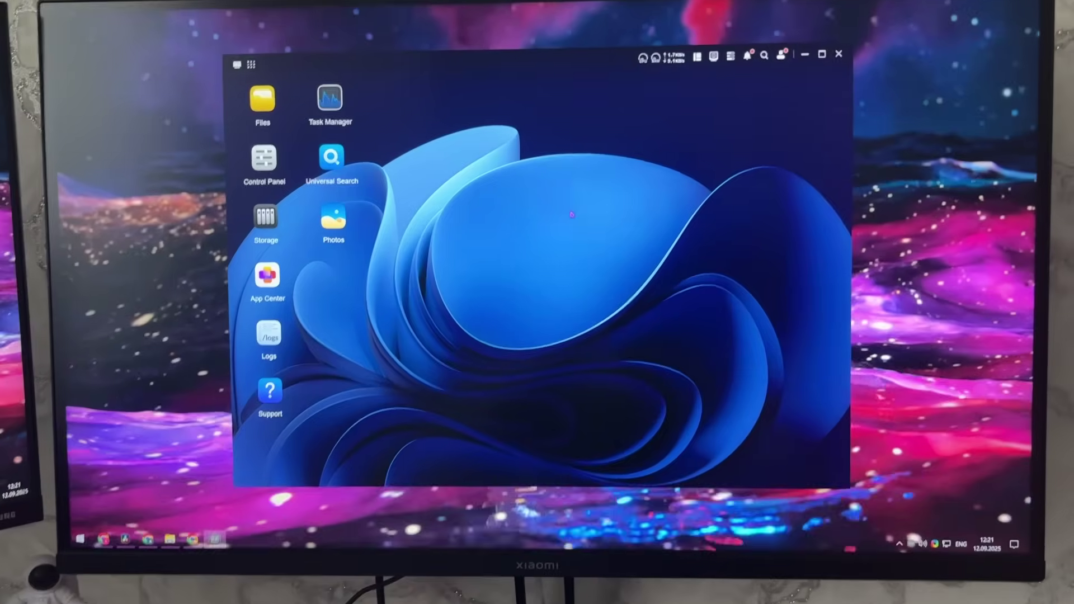